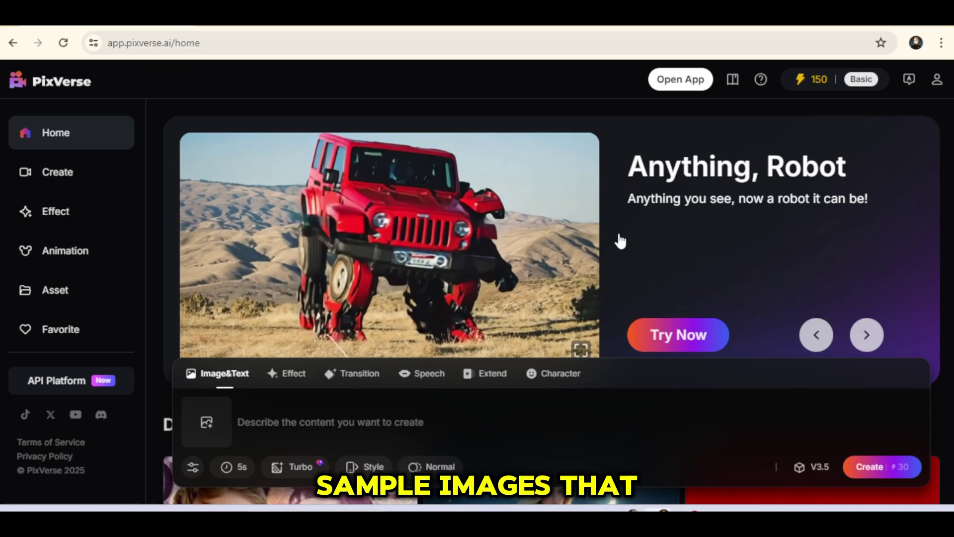
scroll(620, 241, "down", 8)
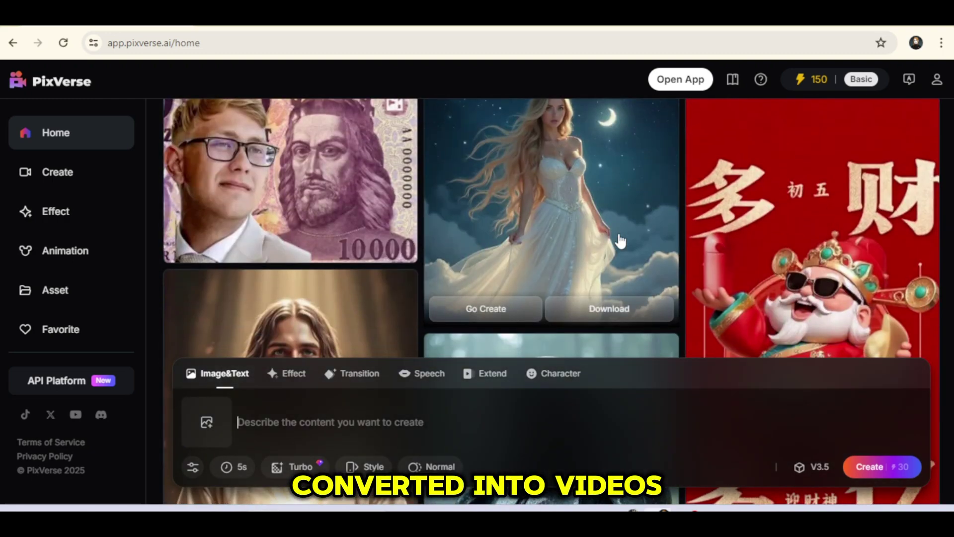
scroll(620, 241, "down", 5)
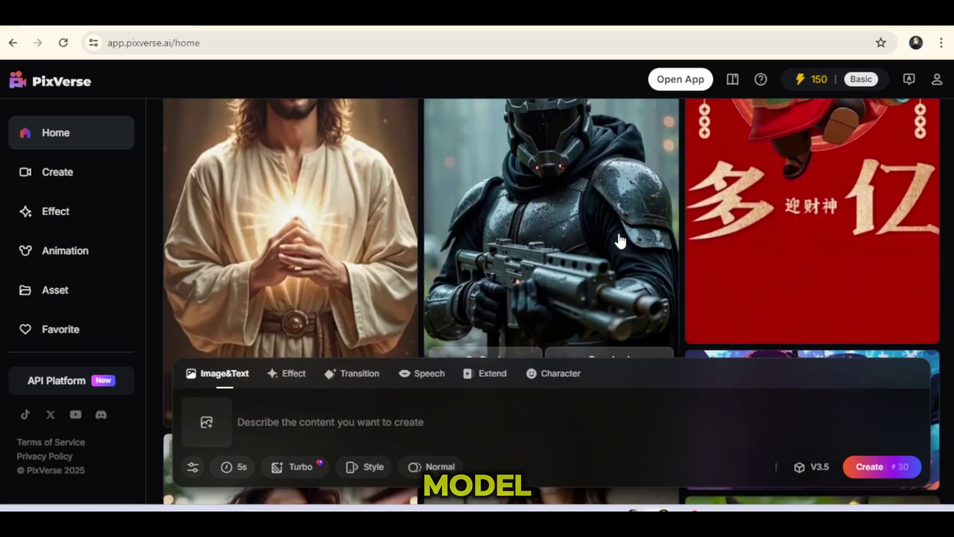
scroll(620, 241, "down", 5)
scroll(620, 241, "up", 3)
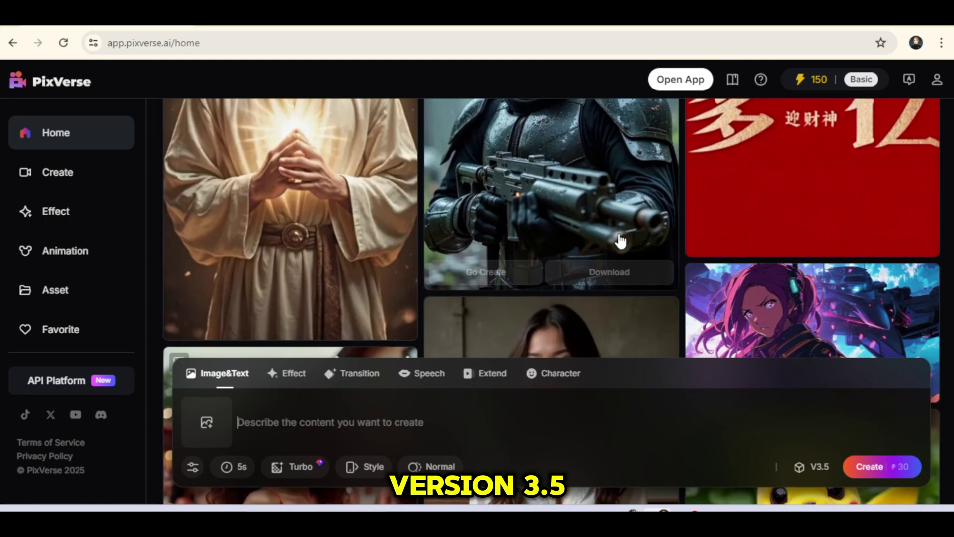
scroll(647, 237, "down", 6)
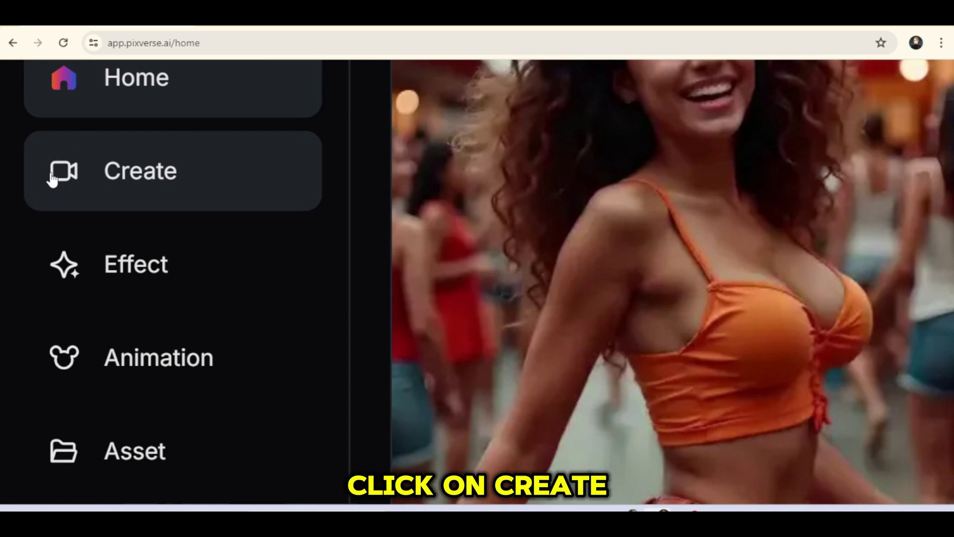
On the Create page, enter the prompt 'Girl climbing and talking and walking swiftly' for the girl image
left_click(148, 189)
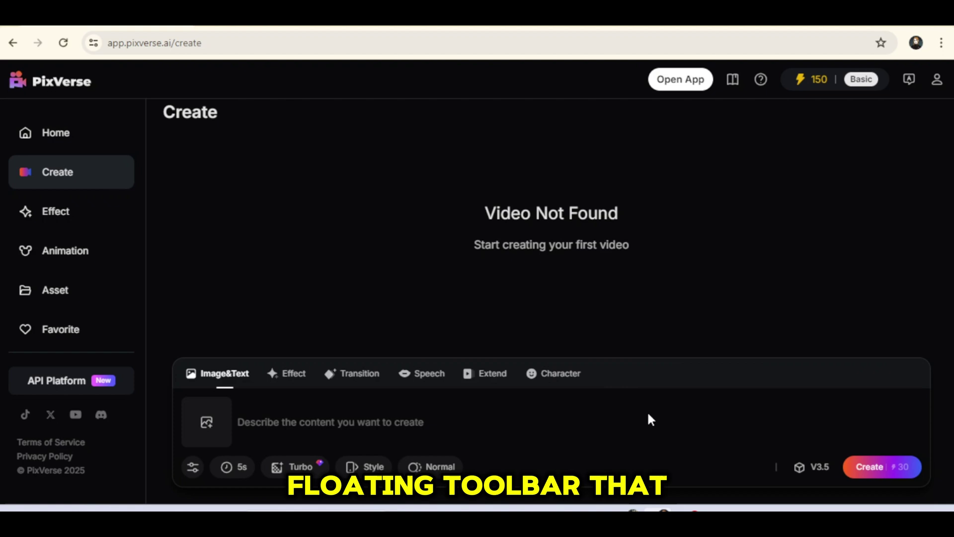
scroll(647, 410, "up", 1)
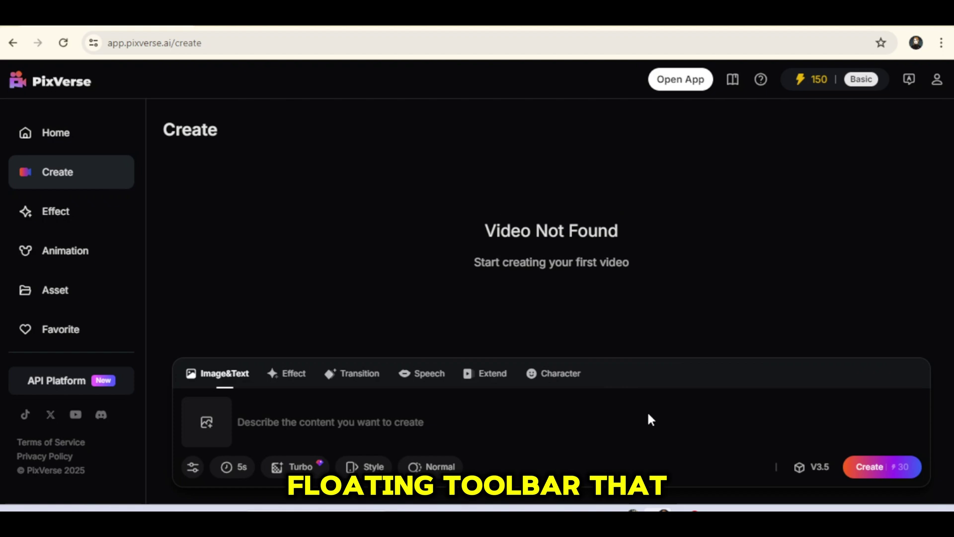
left_click(332, 422)
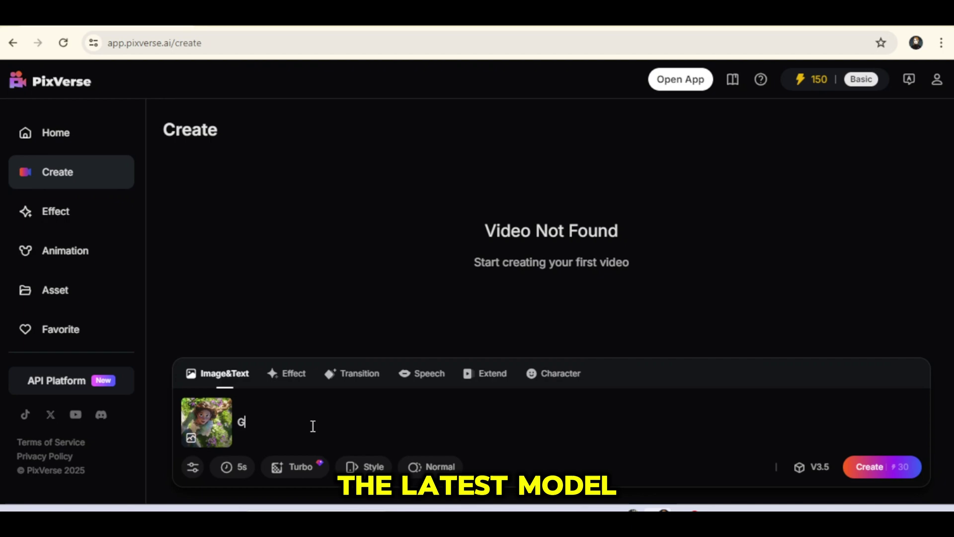
type("irl cl")
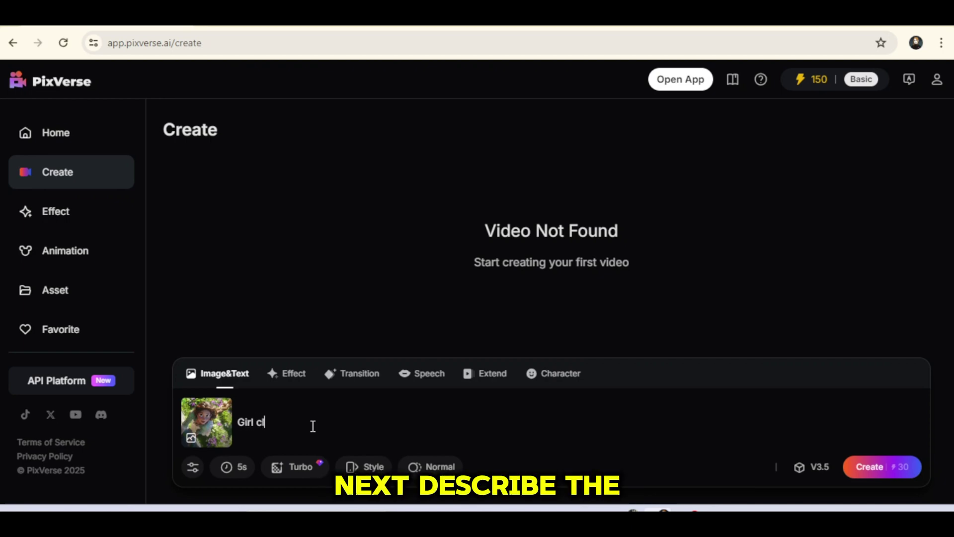
type("im")
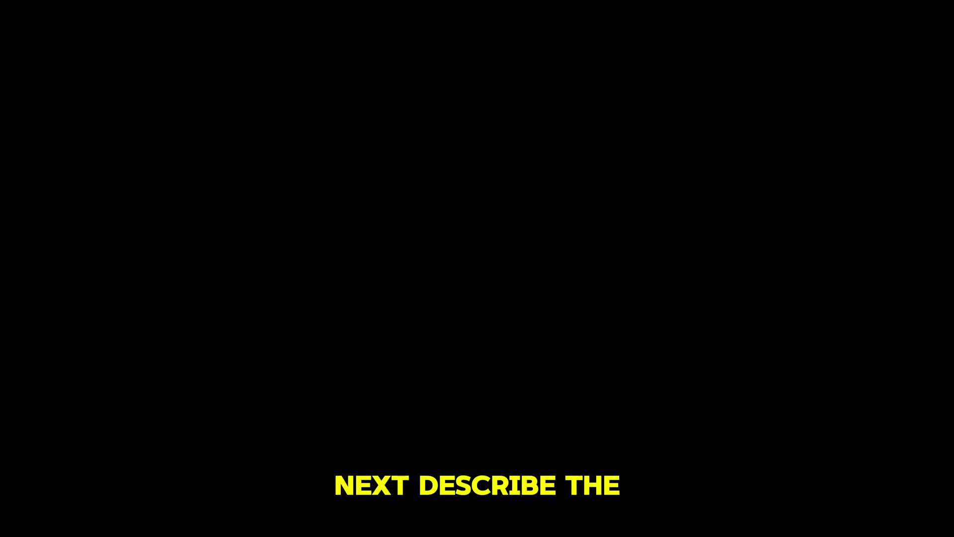
type("bing and talking and walking ")
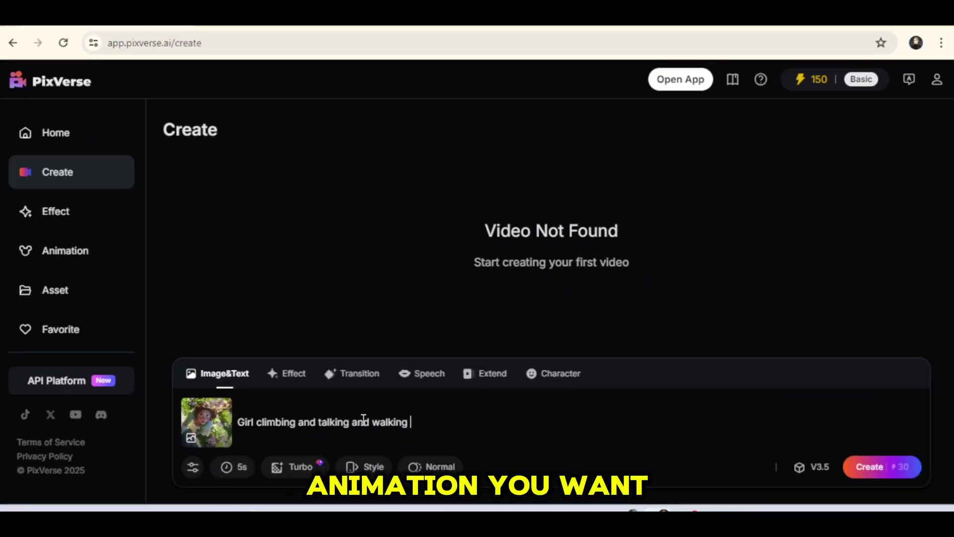
type("swiftly")
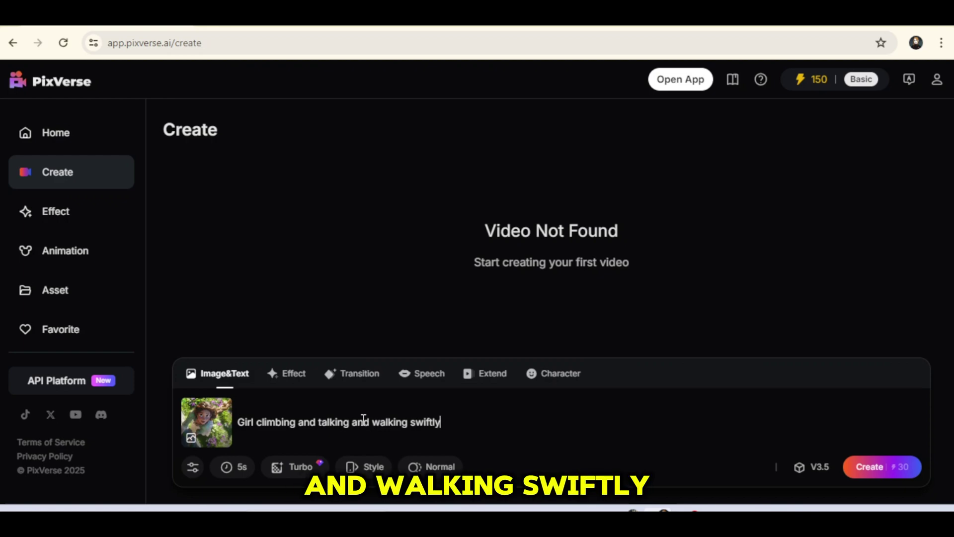
left_click(242, 468)
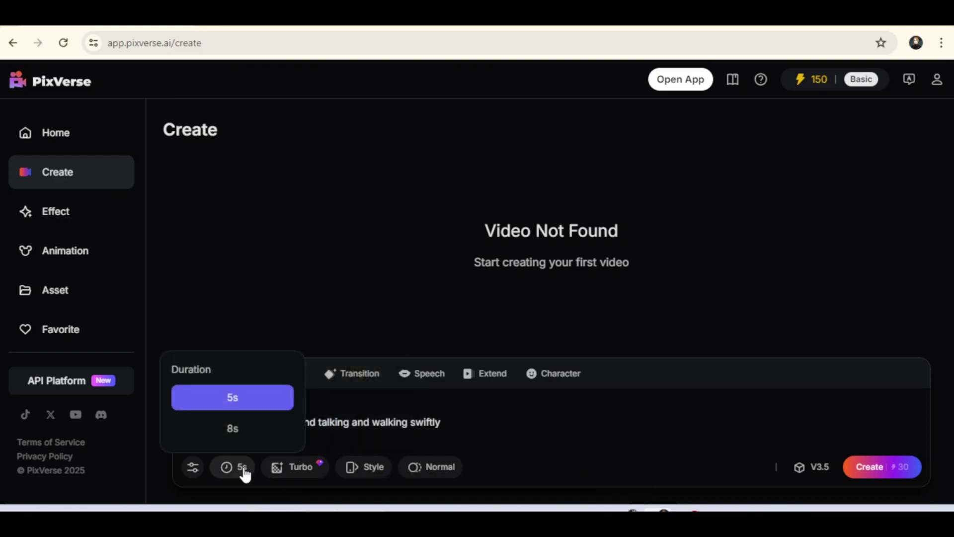
left_click(249, 398)
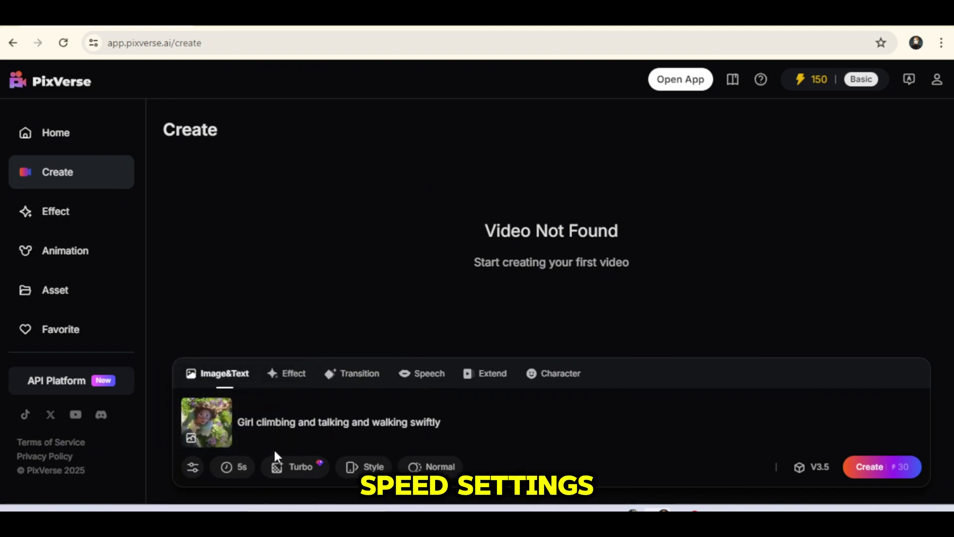
mouse_move(298, 468)
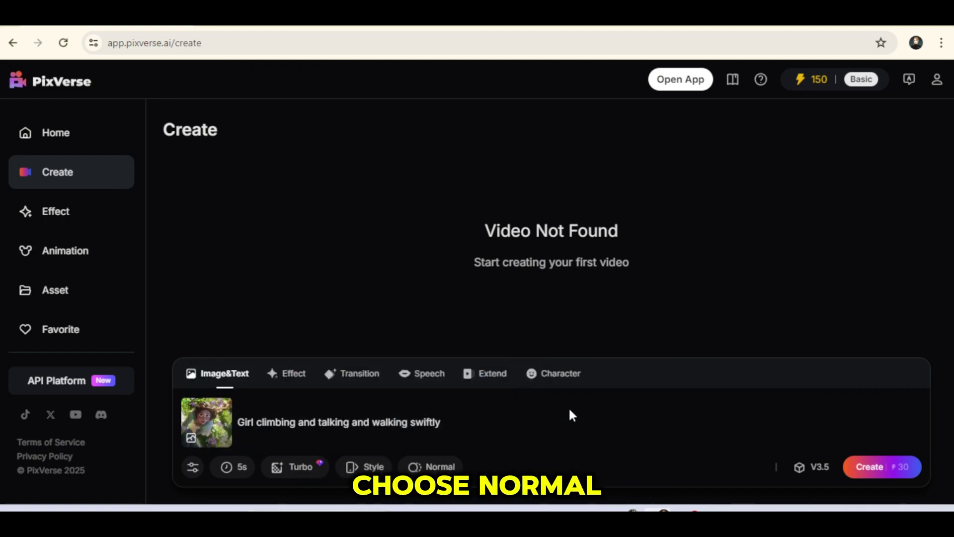
mouse_move(426, 470)
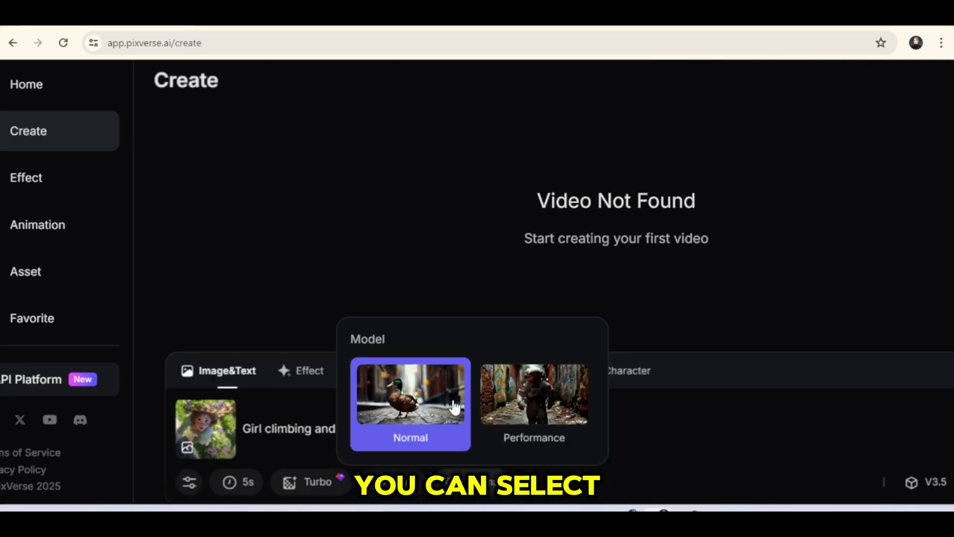
left_click(629, 451)
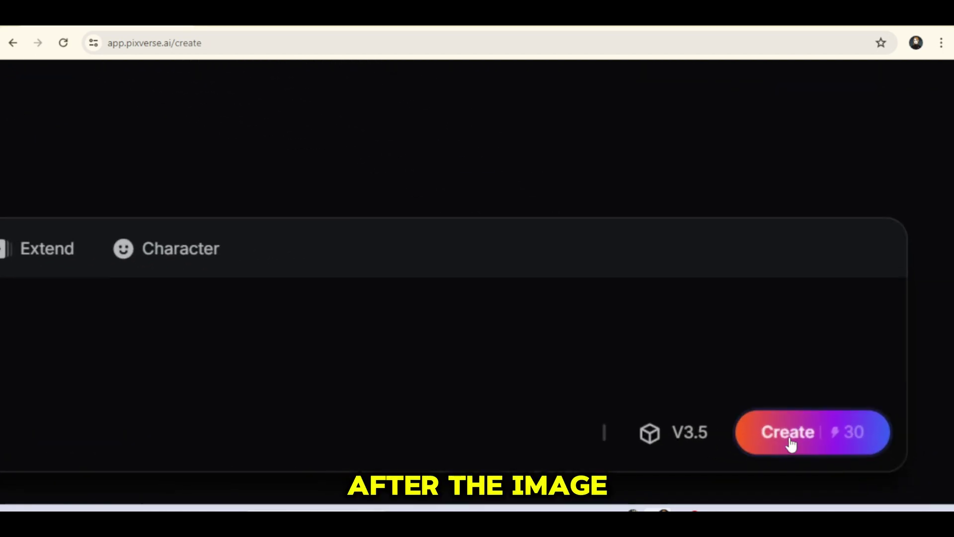
Generate the 5-second clip of the girl climbing from the image and prompt
left_click(791, 443)
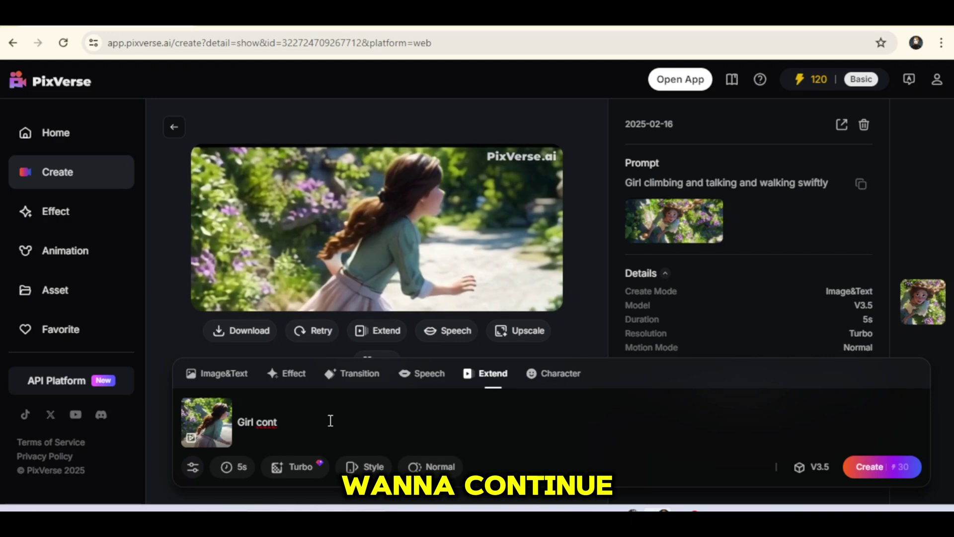
Extend the girl clip with the prompt 'Girl continued walking'
type("inued walking")
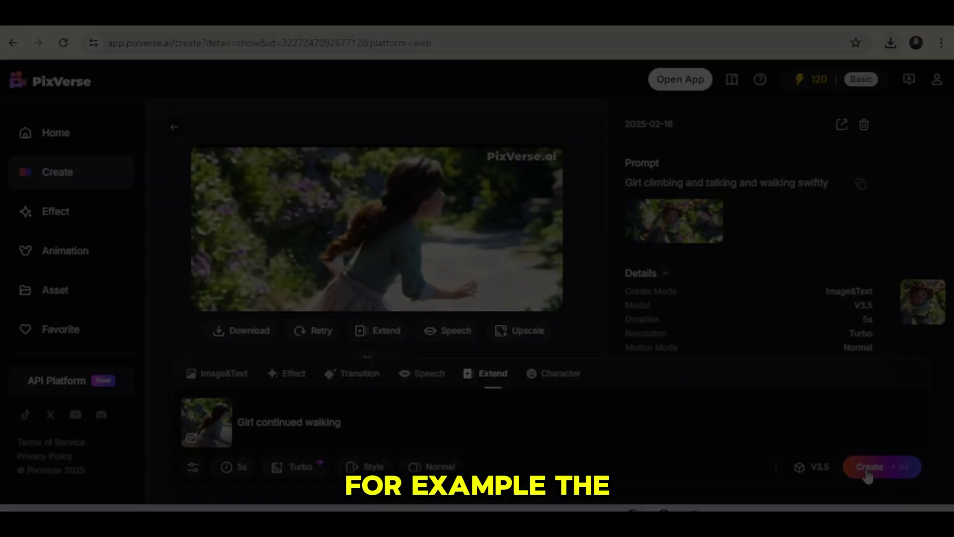
left_click(868, 470)
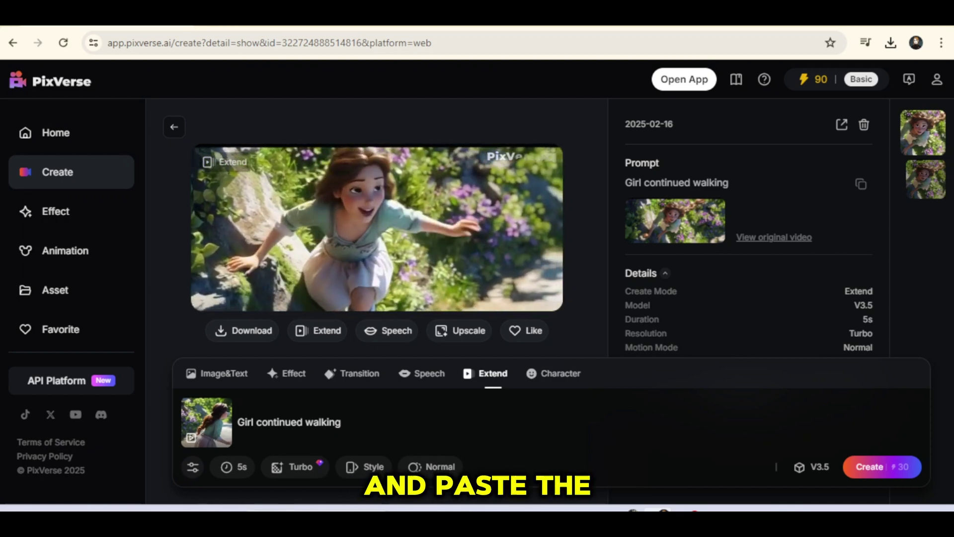
Check the Speech options, keeping the clip's original sound and previewing the voice list
left_click(430, 374)
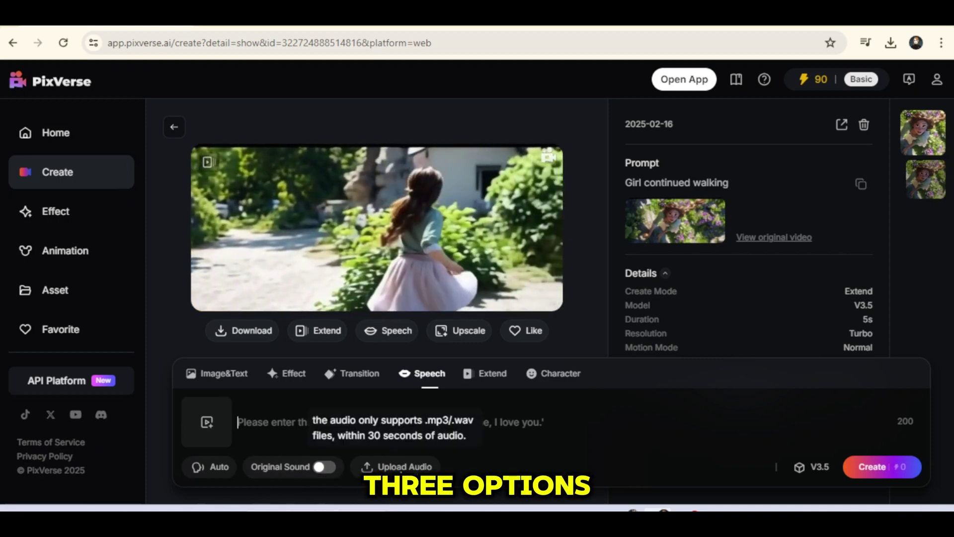
left_click(311, 474)
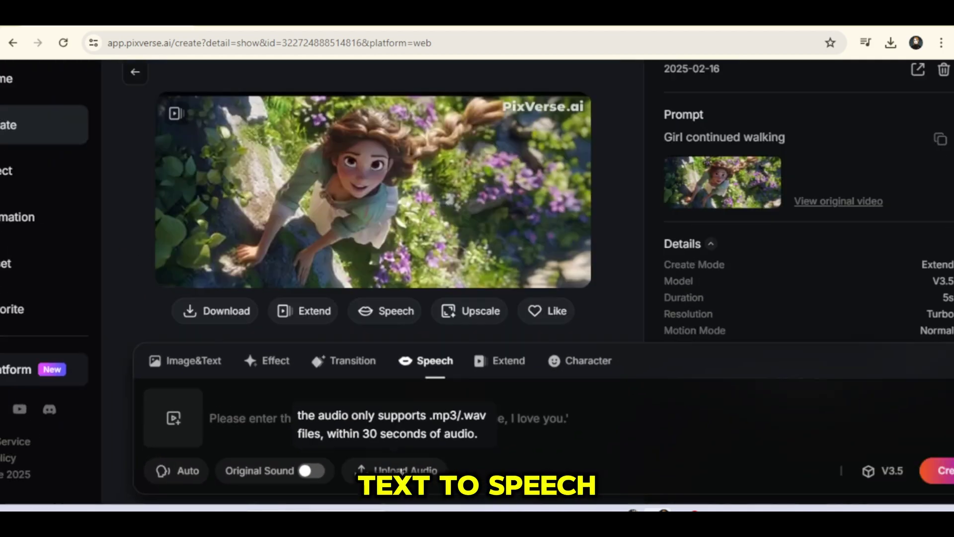
left_click(168, 473)
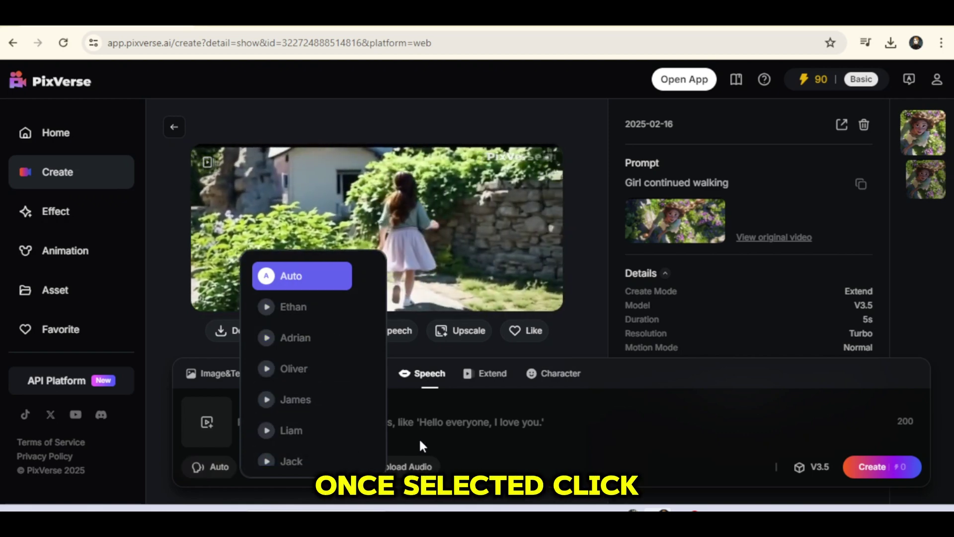
left_click(419, 438)
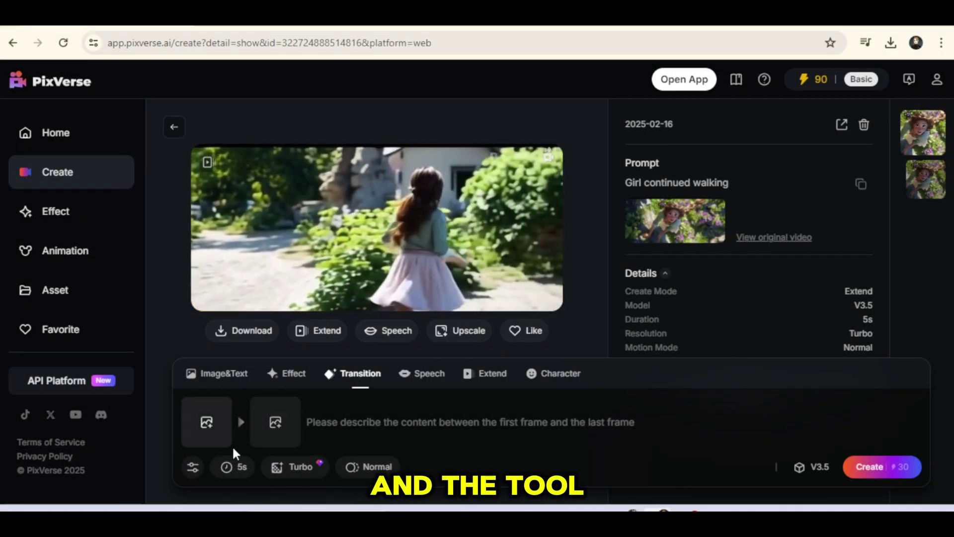
left_click(468, 423)
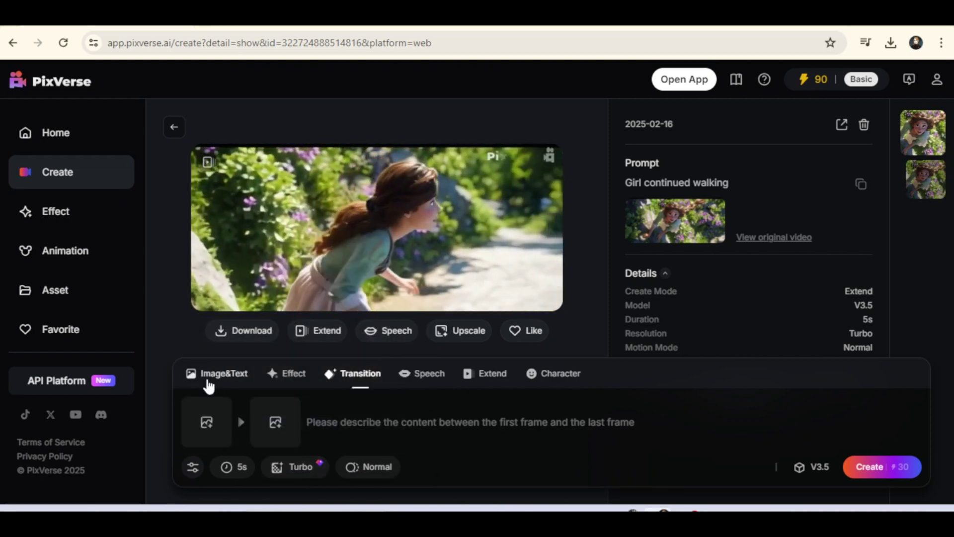
Generate a 5s 3D Animation jungle clip from the Image&Text prompt
left_click(209, 383)
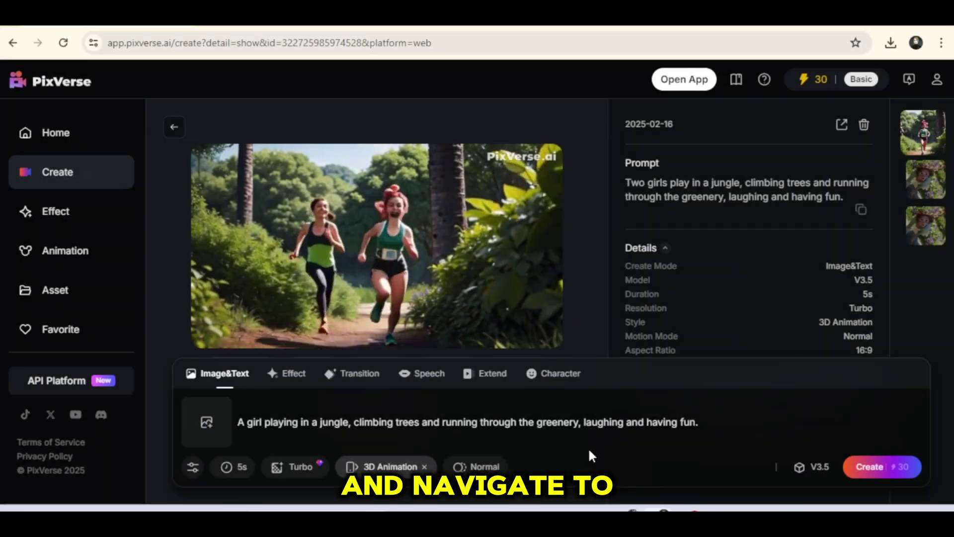
left_click(861, 465)
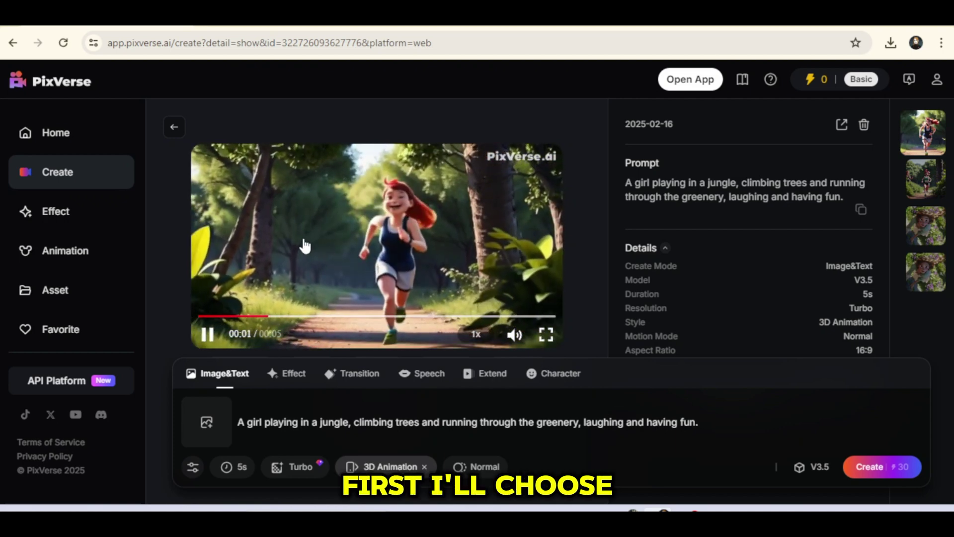
Switch the generation style from 3D Animation to Anime
scroll(317, 259, "down", 1)
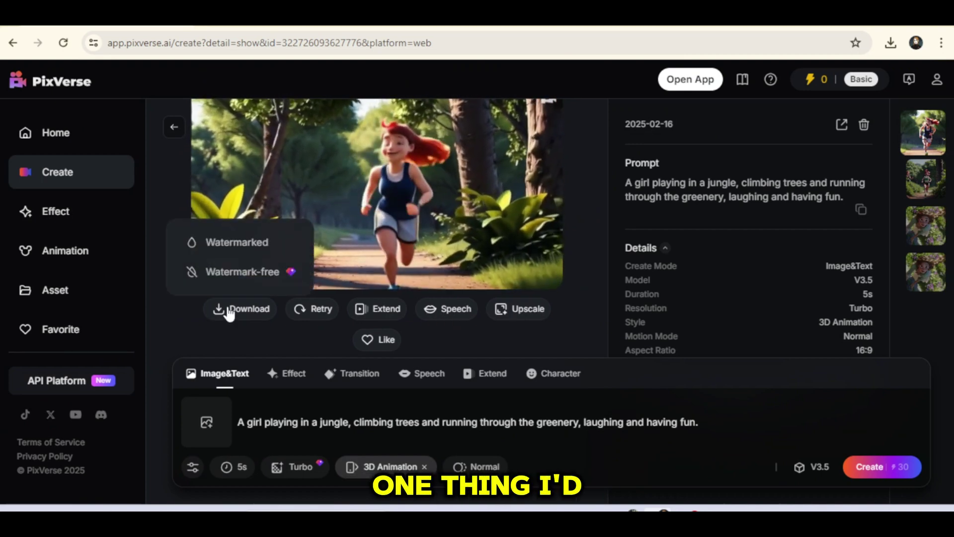
left_click(225, 304)
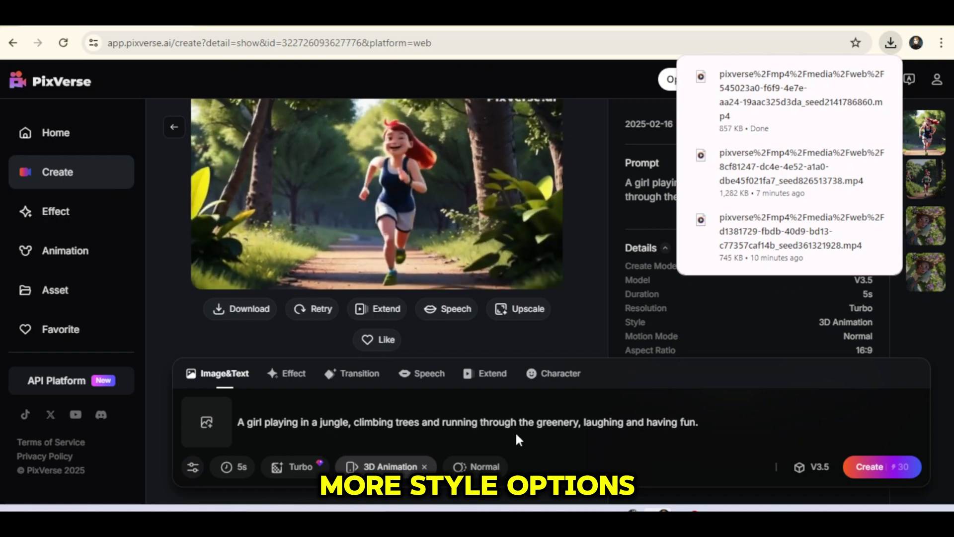
left_click(396, 467)
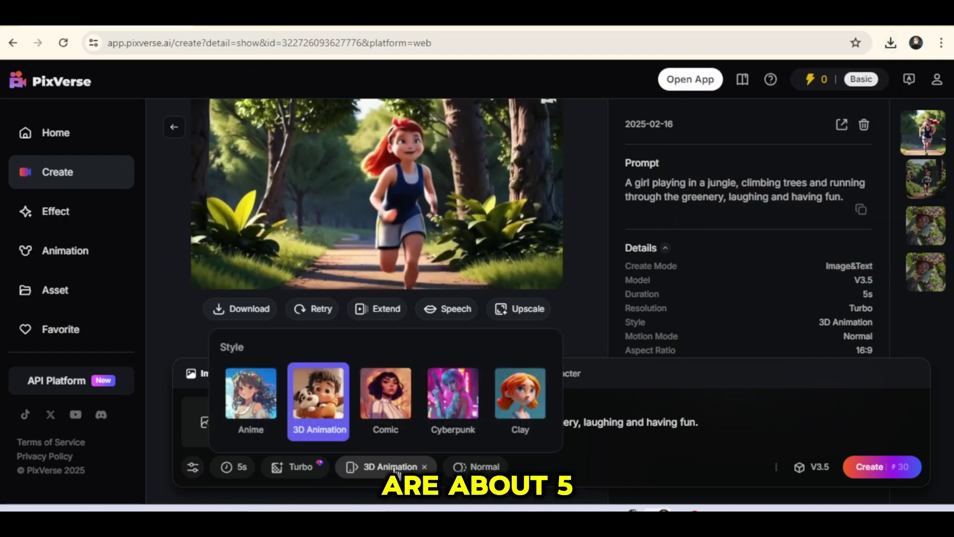
left_click(256, 411)
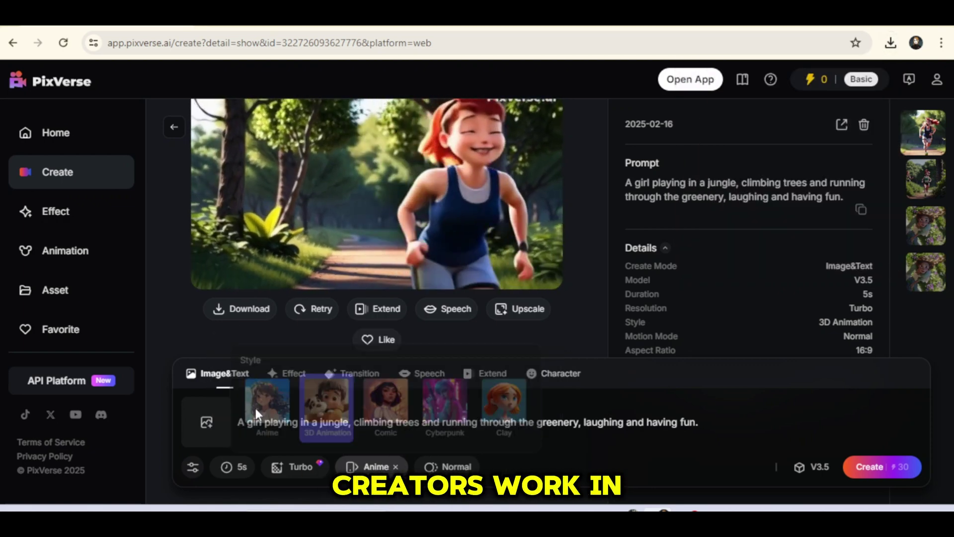
Download the jungle clip as a watermarked MP4
left_click(372, 468)
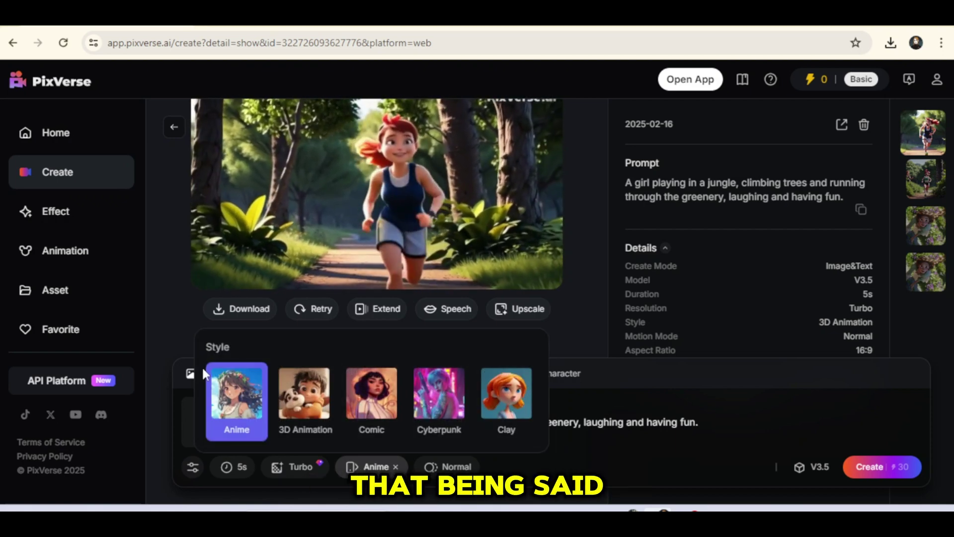
left_click(633, 429)
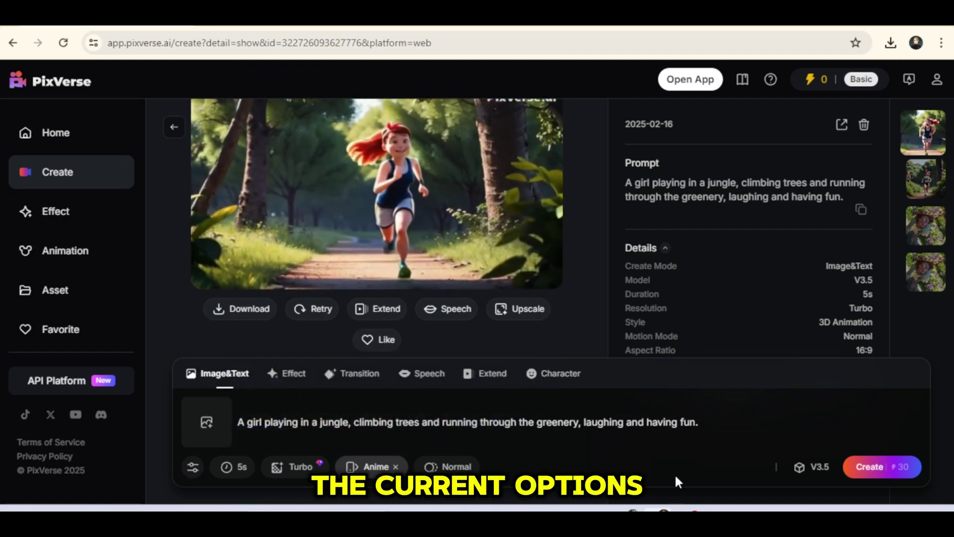
left_click(230, 312)
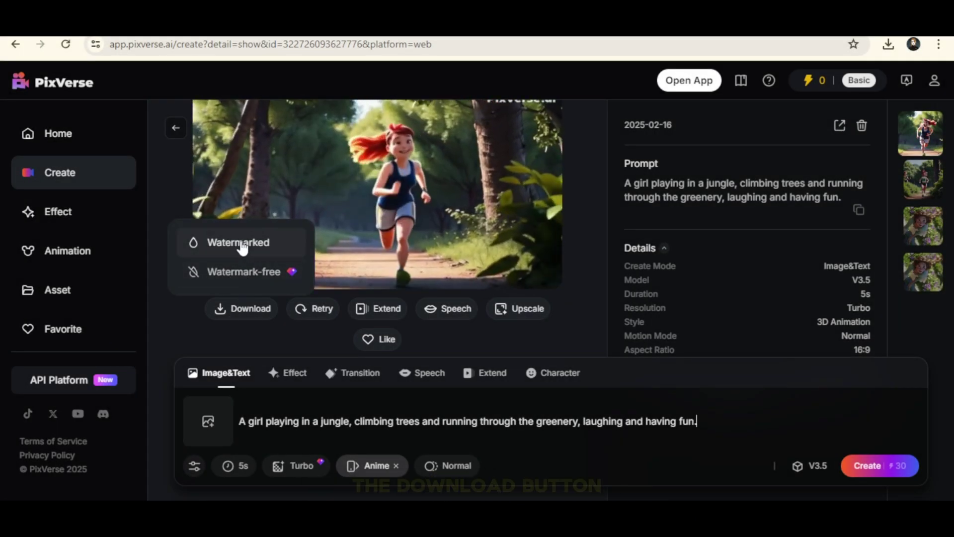
left_click(241, 243)
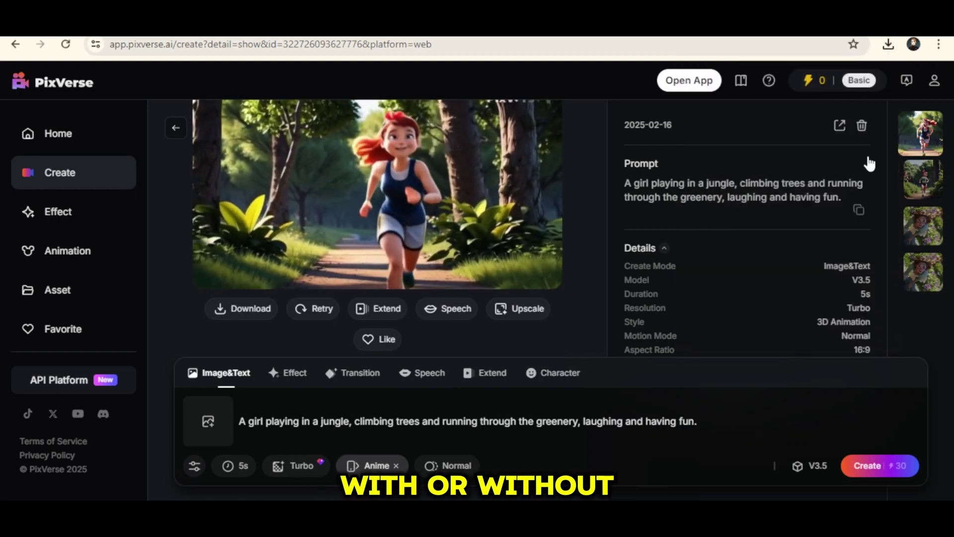
Browse the subscription plans: Basic (free), Standard $8, Pro $24 and Premium $48 monthly
left_click(851, 81)
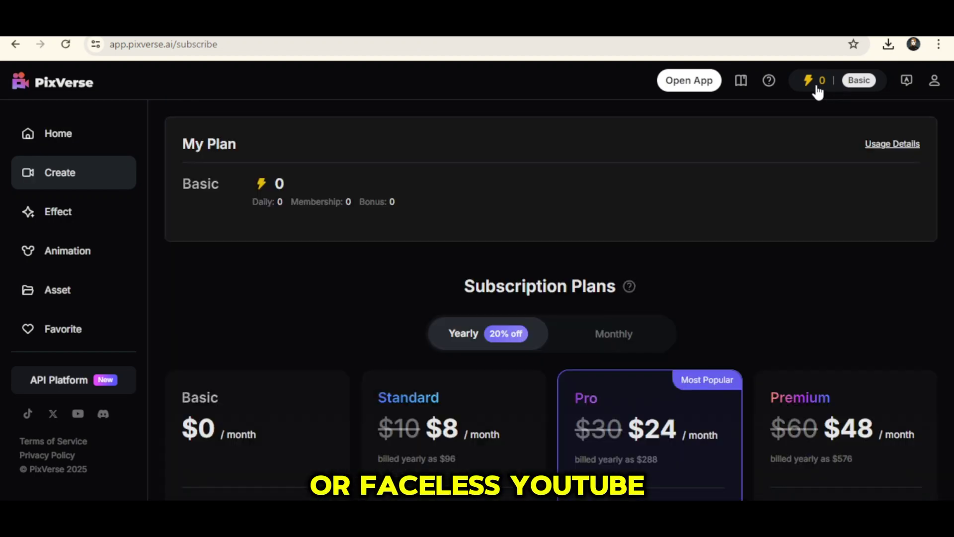
scroll(606, 338, "down", 3)
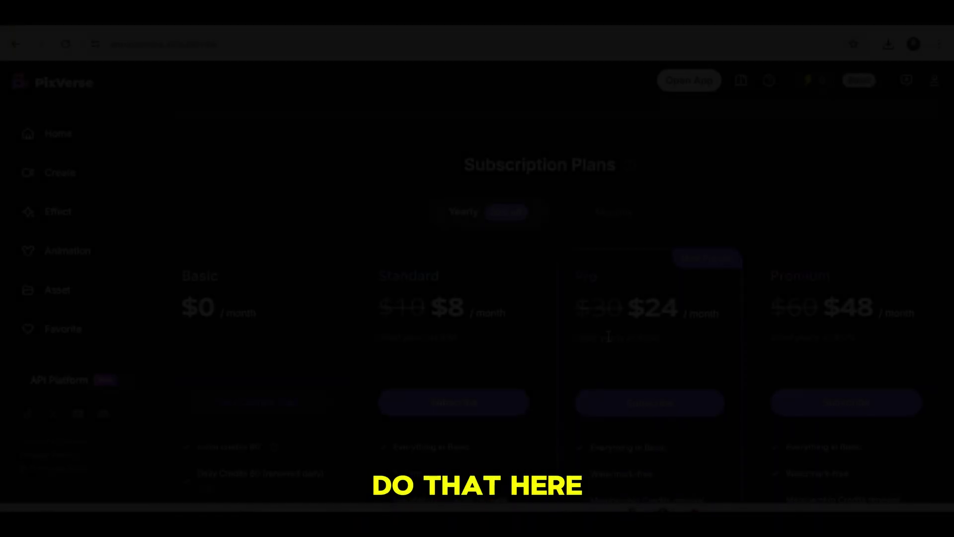
scroll(609, 337, "down", 2)
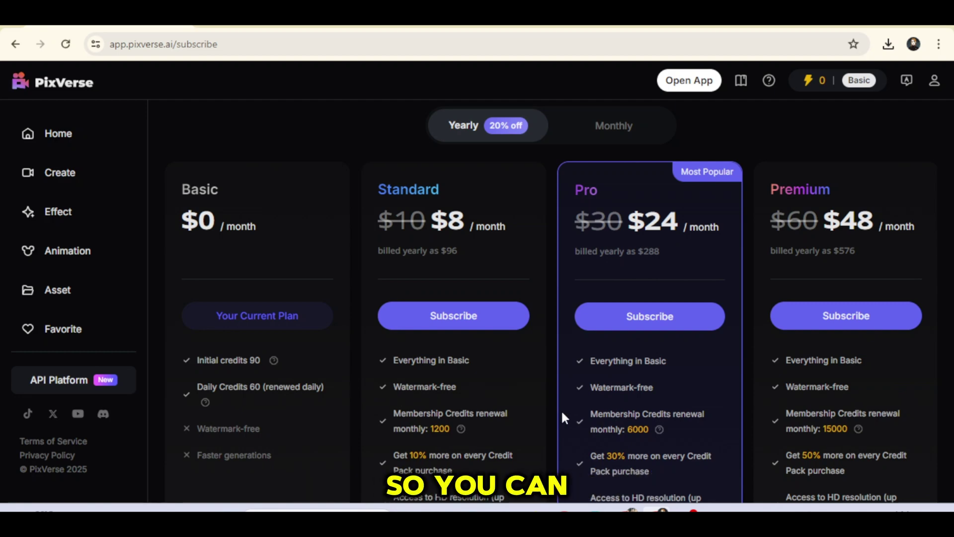
scroll(562, 413, "down", 1)
scroll(562, 417, "up", 1)
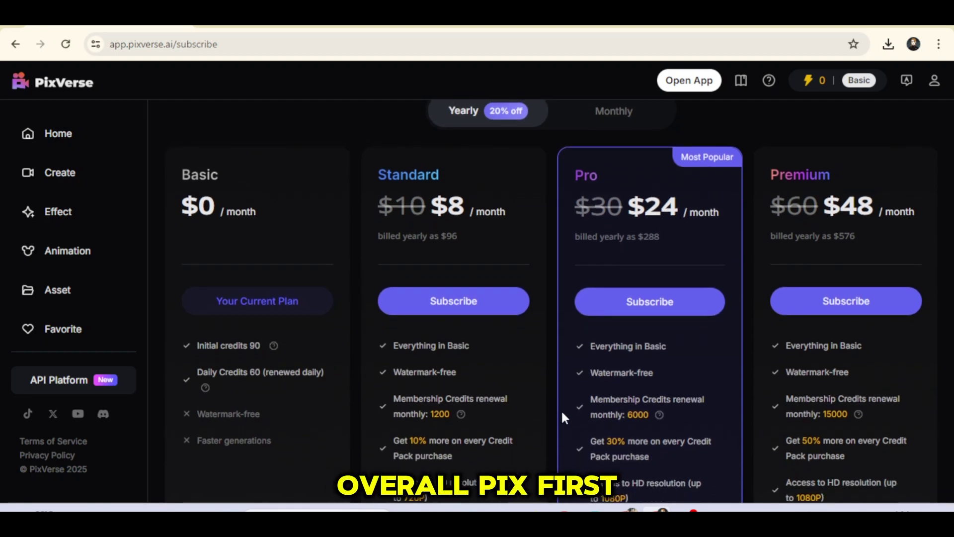
scroll(562, 416, "down", 1)
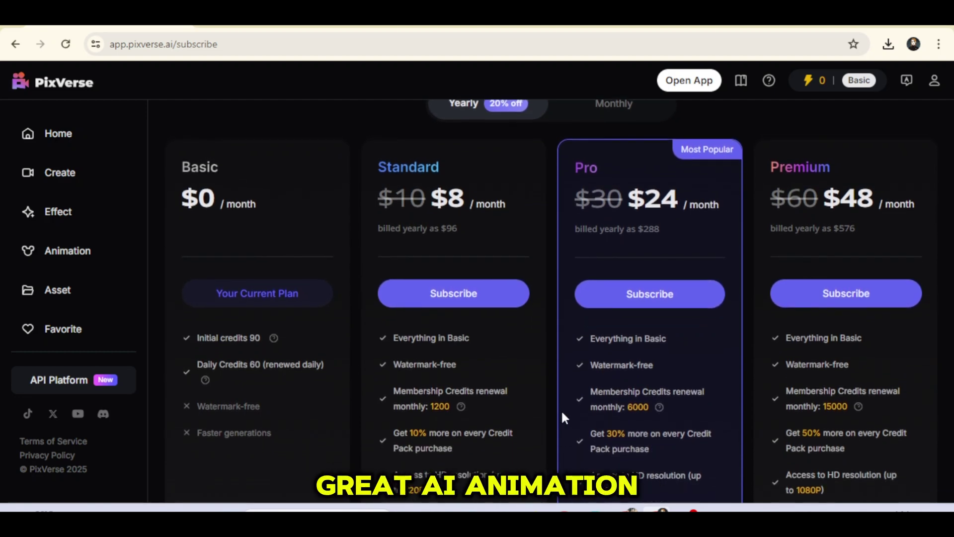
scroll(562, 416, "up", 1)
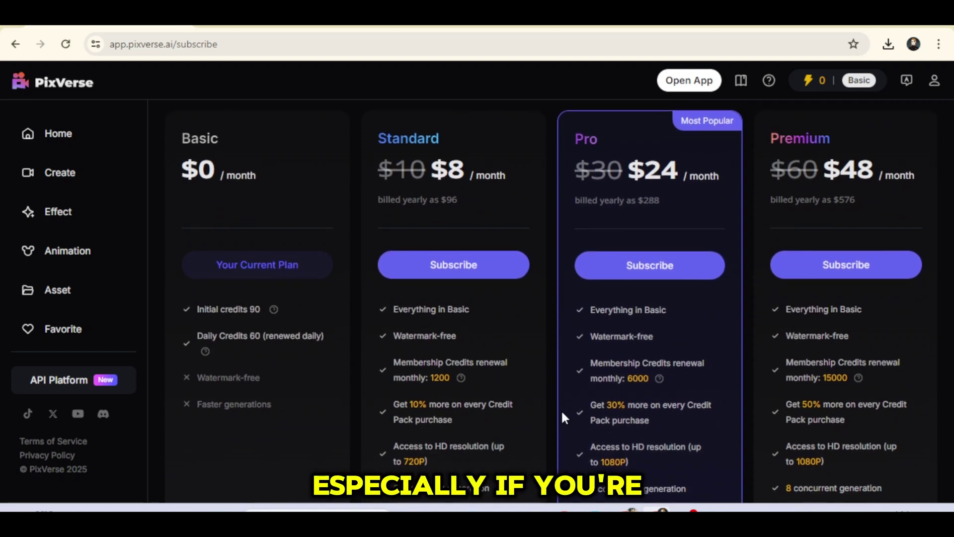